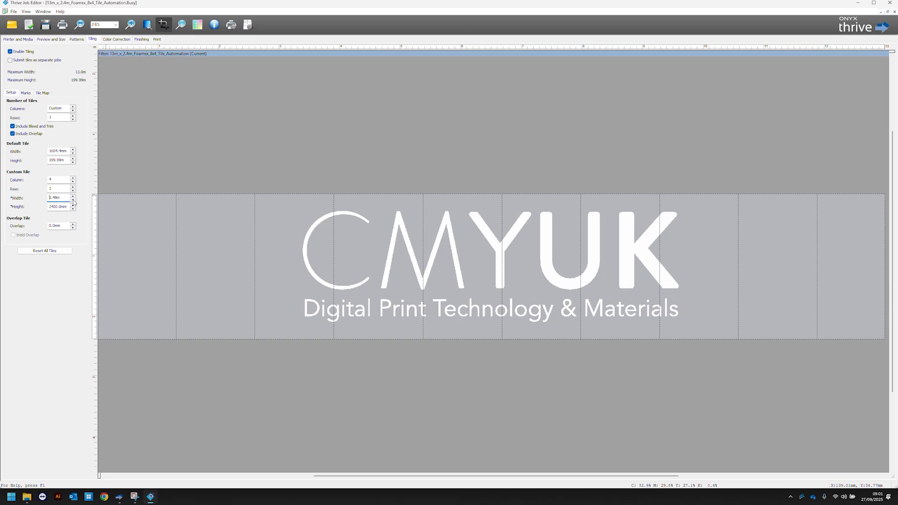
Narrow the column 4 tile to about 1.1 m by moving its boundary with column 5 towards column 4
left_click(73, 201)
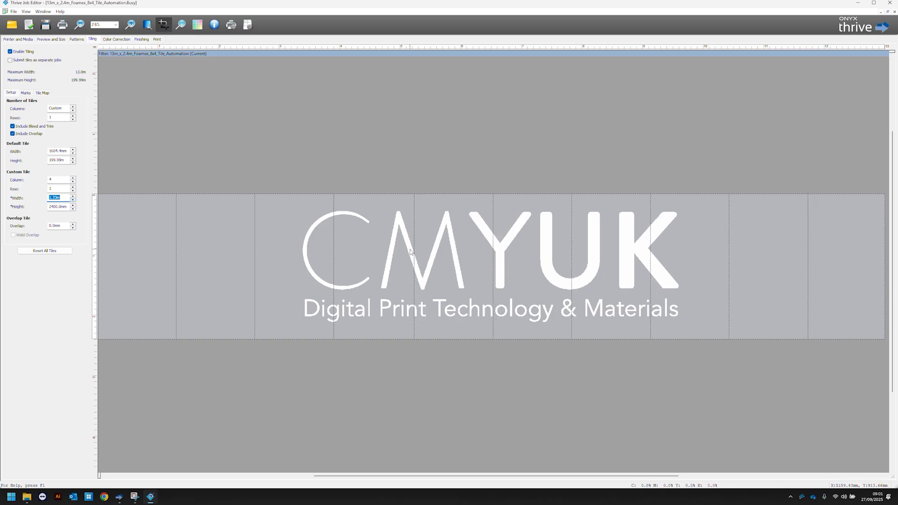
mouse_move(415, 244)
left_mouse_down()
mouse_move(426, 243)
mouse_move(386, 251)
mouse_move(401, 248)
left_mouse_up()
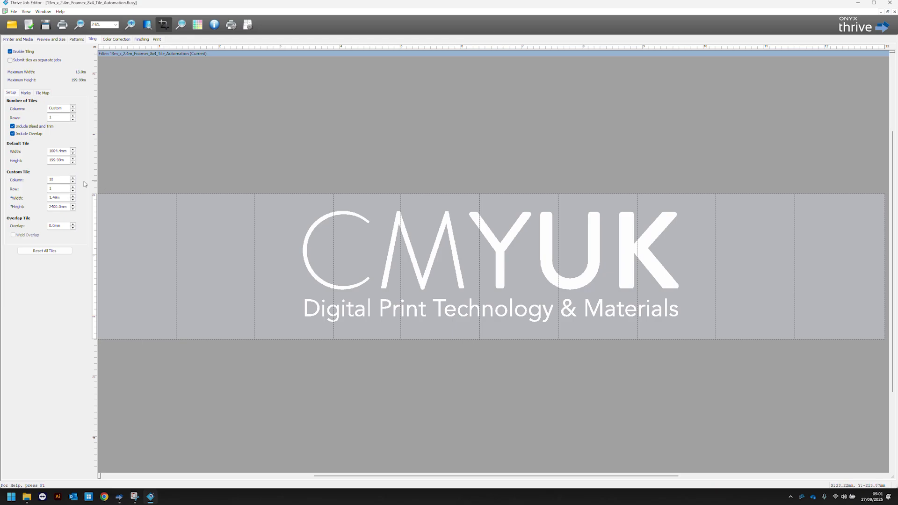
Select the first, a middle and the last tile to check their individual column numbers and widths
double_click(65, 180)
left_click(142, 282)
left_click(515, 281)
left_click(749, 269)
left_click_drag(61, 196, 43, 196)
left_click(73, 188)
Set the tile overlap to 10 mm
left_click(58, 226)
left_click_drag(65, 226, 27, 220)
type("10")
key("Return")
left_click(26, 236)
Enable tile overlap marks on all four sides and set the mark line type to Dotted Line
left_click(26, 93)
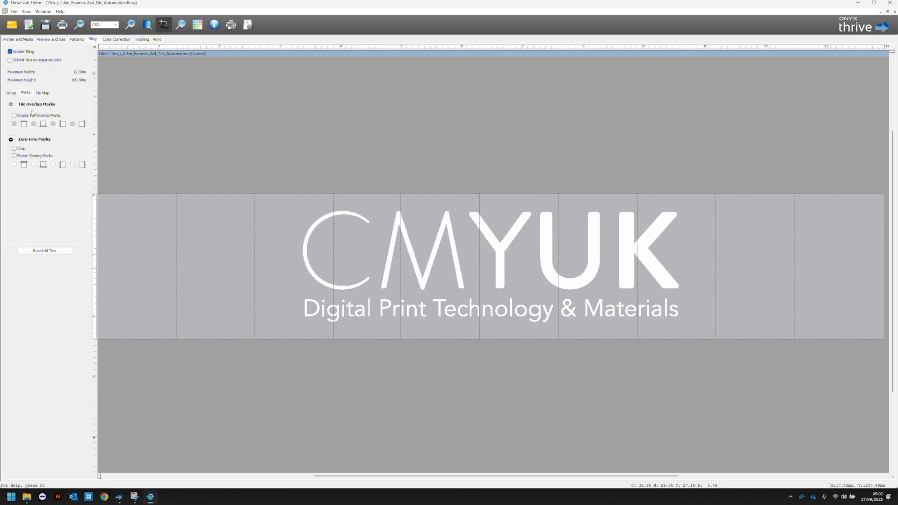
left_click(14, 116)
left_click(11, 140)
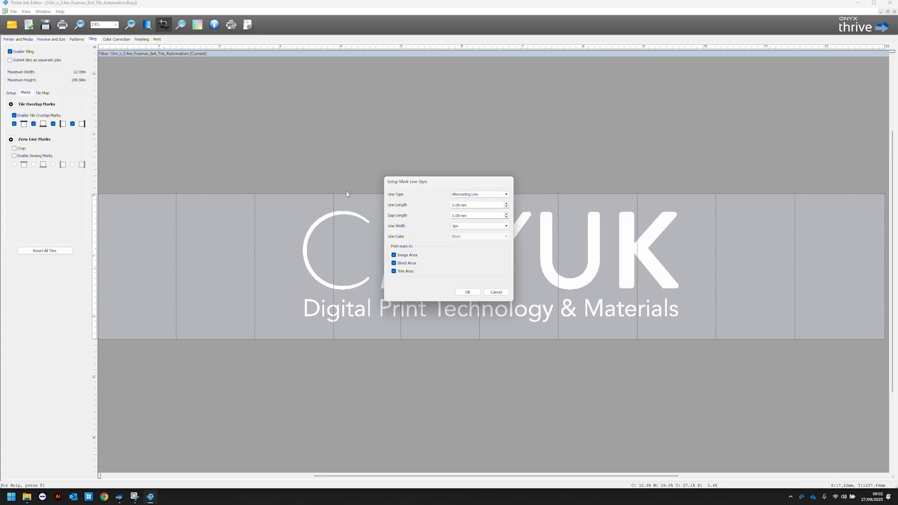
left_click_drag(422, 183, 377, 193)
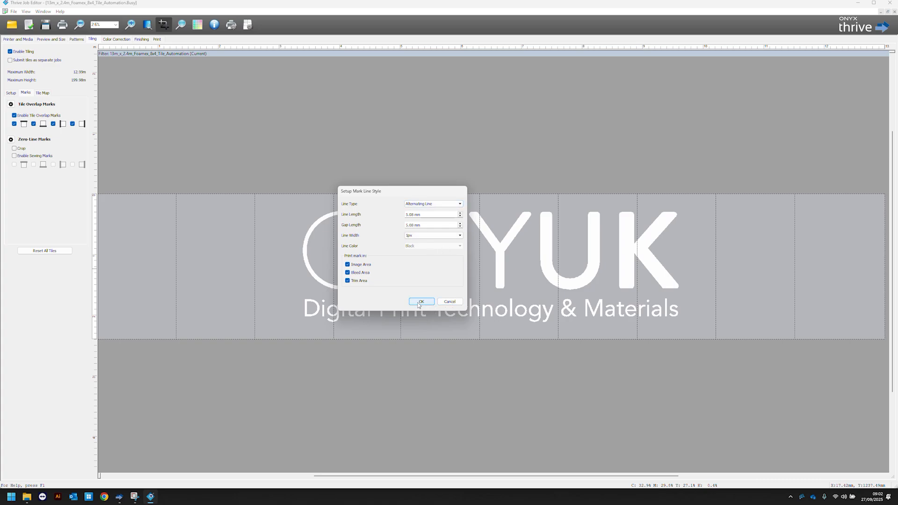
left_click(454, 204)
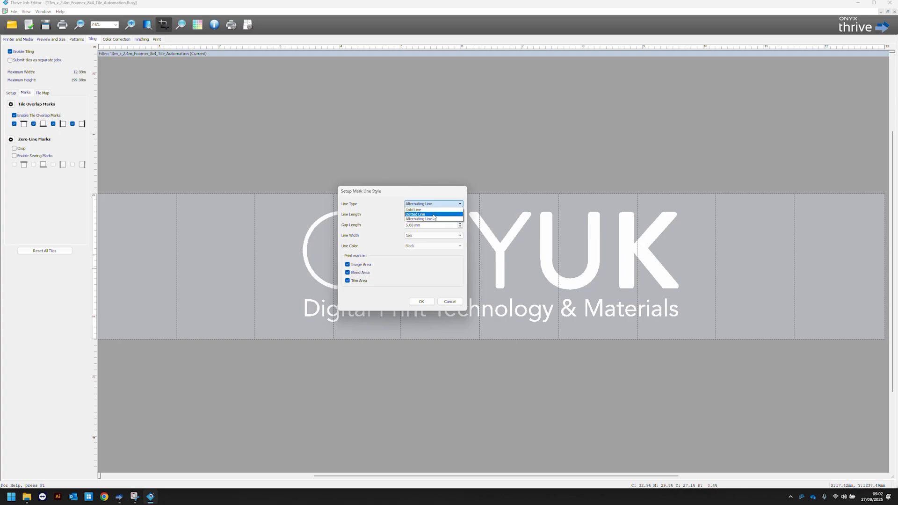
left_click(433, 214)
left_click(421, 301)
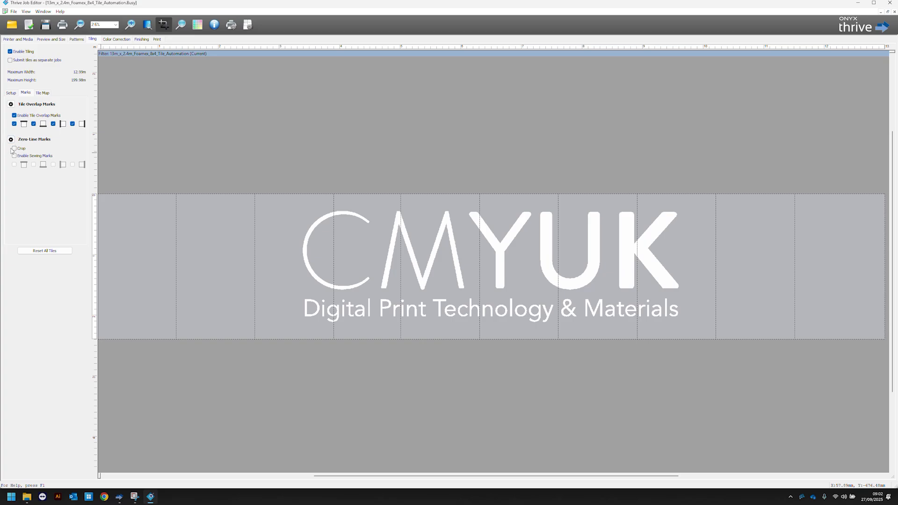
Set the tile map's page size to A4
left_click(43, 93)
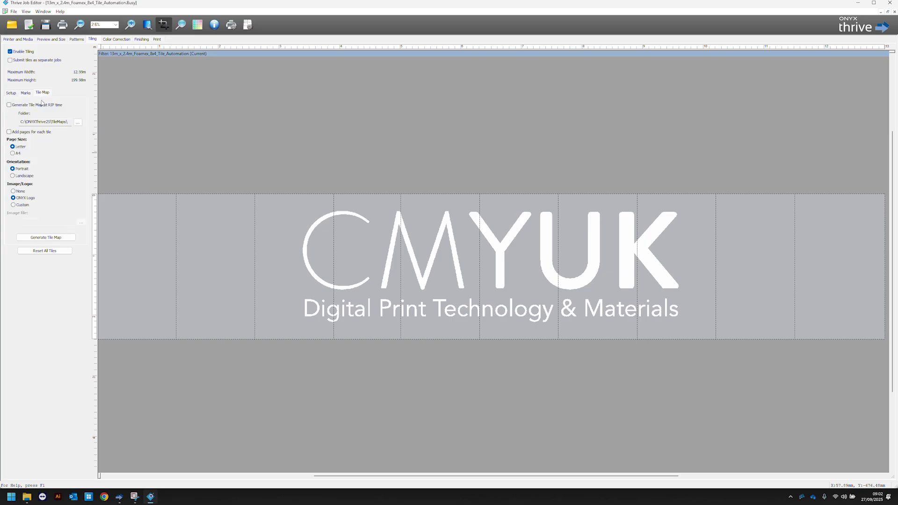
left_click(24, 106)
left_click(13, 154)
Generate the tile map and save it to the Desktop as the PDF 13m_x_2.4m_Foamex_8x4_Tile_Automation_TileMap
left_click(47, 238)
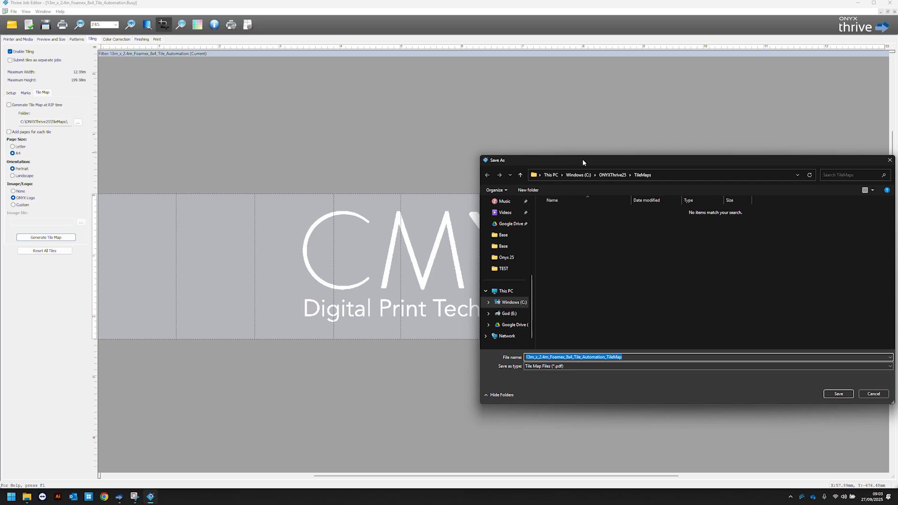
left_click_drag(583, 162, 371, 96)
scroll(291, 185, "up", 2)
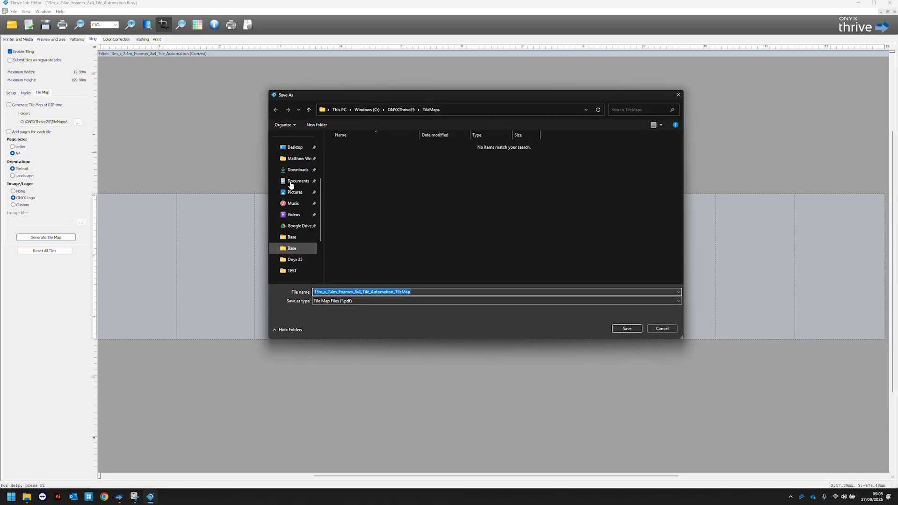
scroll(290, 185, "up", 1)
left_click(290, 181)
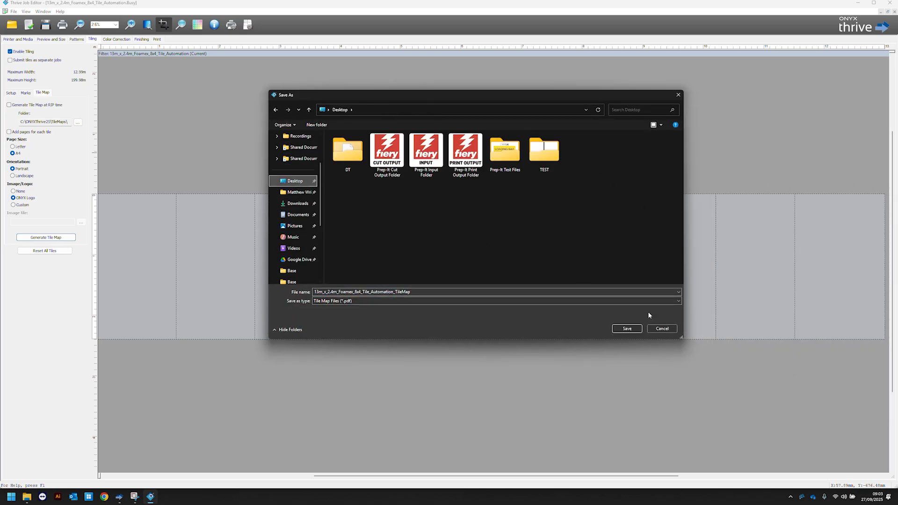
left_click(627, 329)
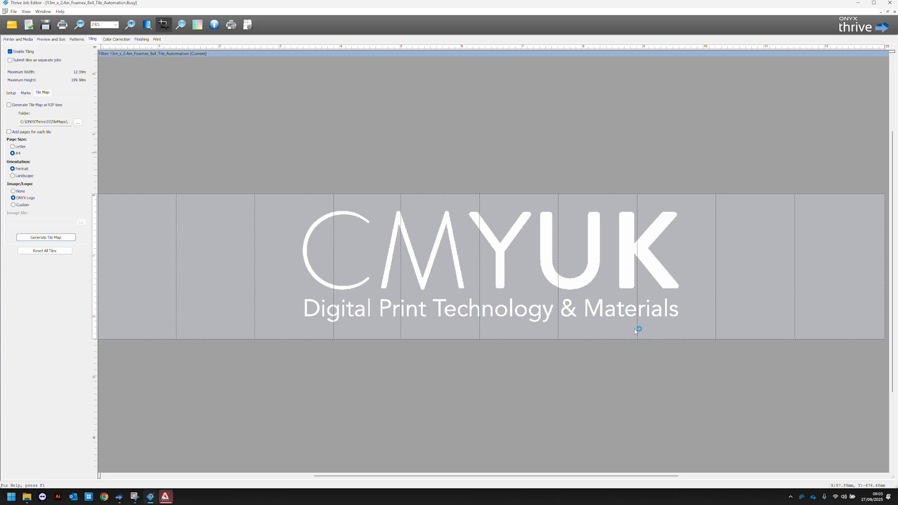
left_click(487, 264)
Switch to File Explorer and open the saved tile map PDF from the Desktop
left_click(27, 497)
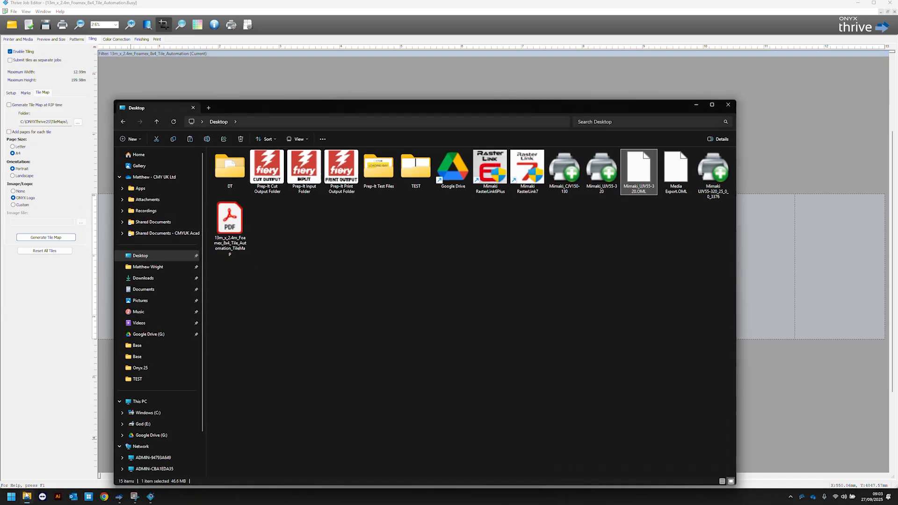
double_click(229, 218)
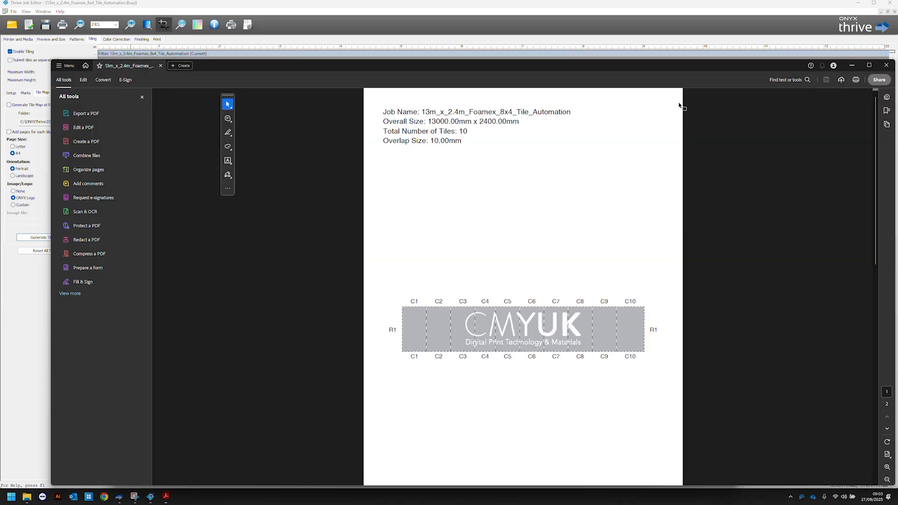
left_click_drag(609, 64, 597, 36)
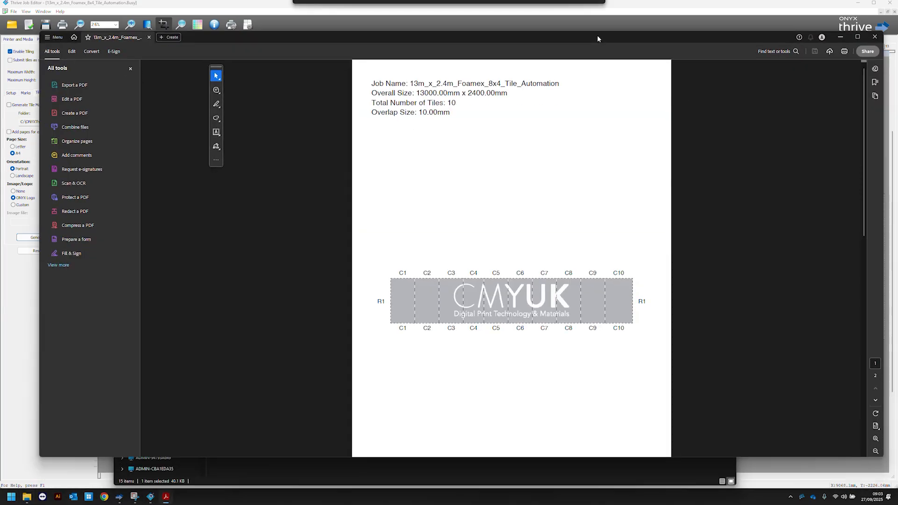
Examine the tile map's panel layout and its table of printed tile sizes, and close the PDF
scroll(570, 274, "down", 3)
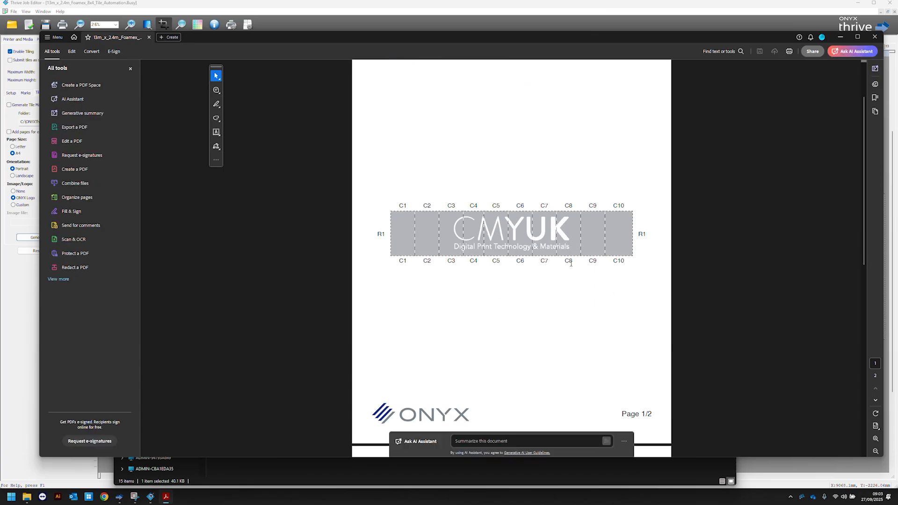
scroll(585, 275, "down", 3)
scroll(585, 275, "down", 10)
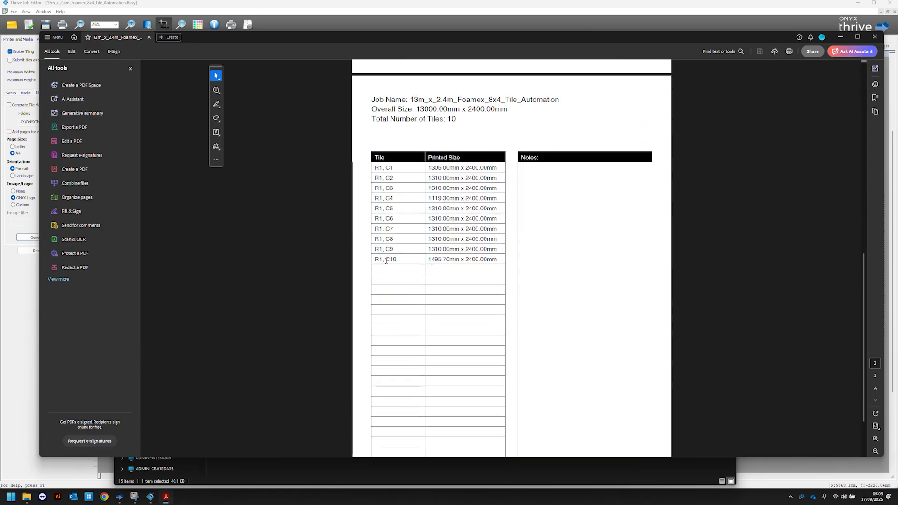
scroll(417, 216, "down", 3)
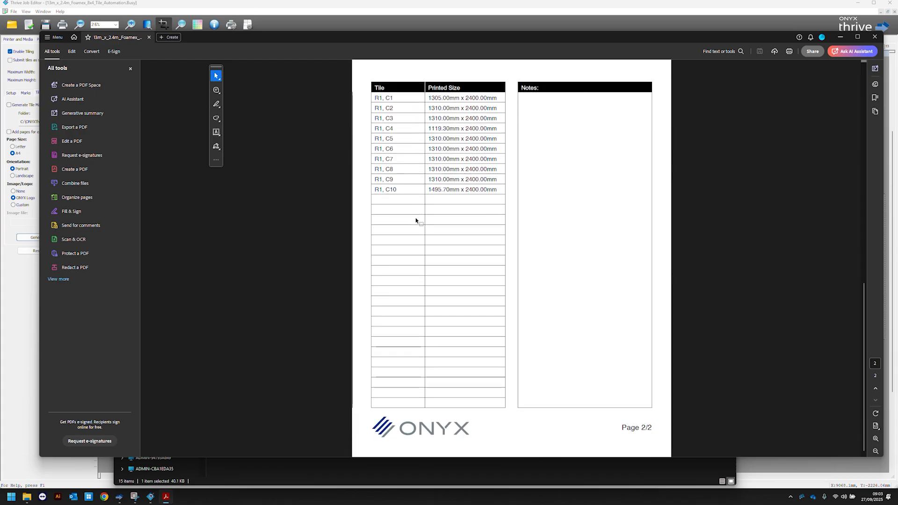
scroll(415, 220, "up", 15)
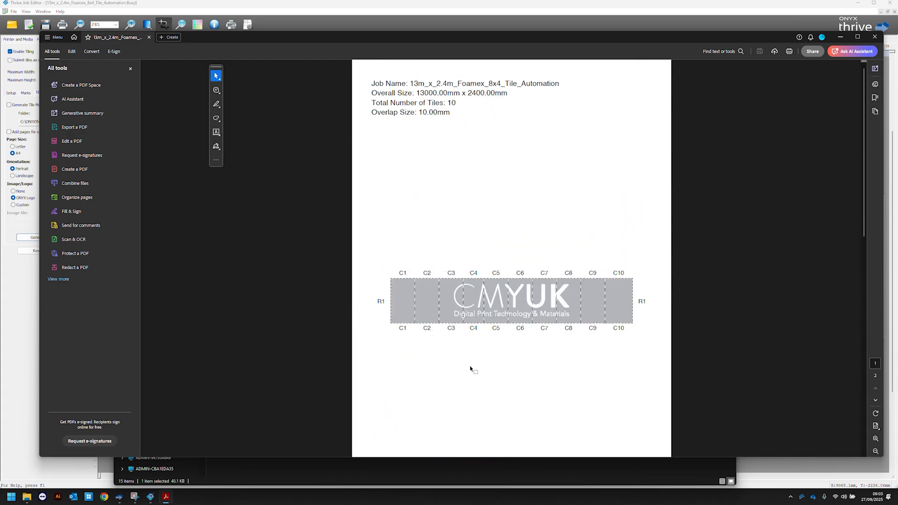
scroll(512, 304, "down", 10)
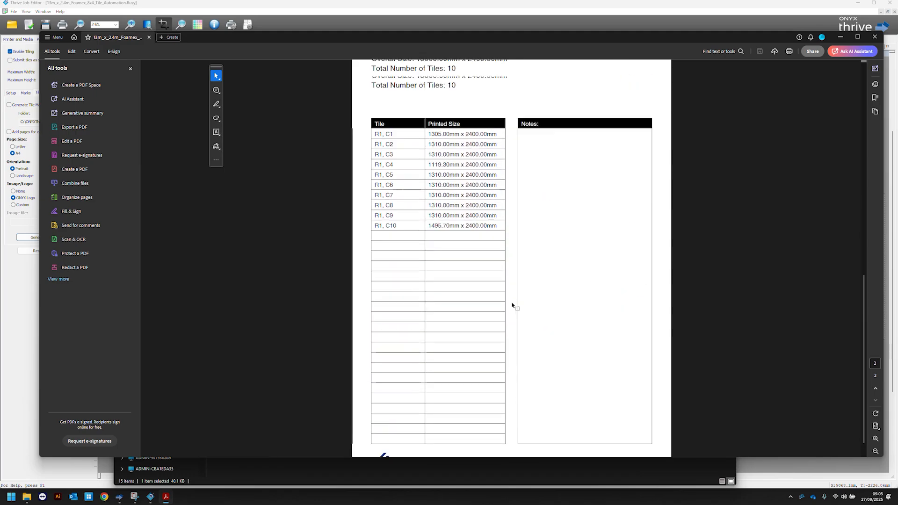
scroll(513, 304, "up", 3)
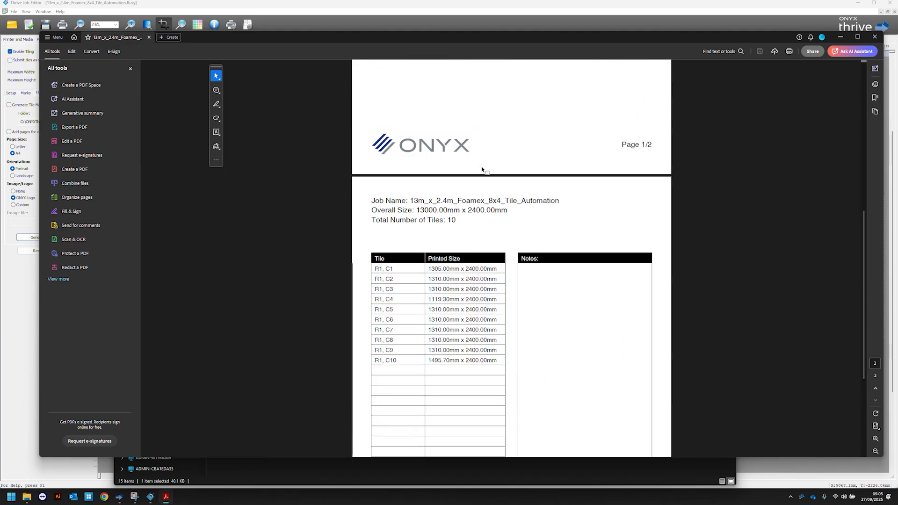
left_click(875, 37)
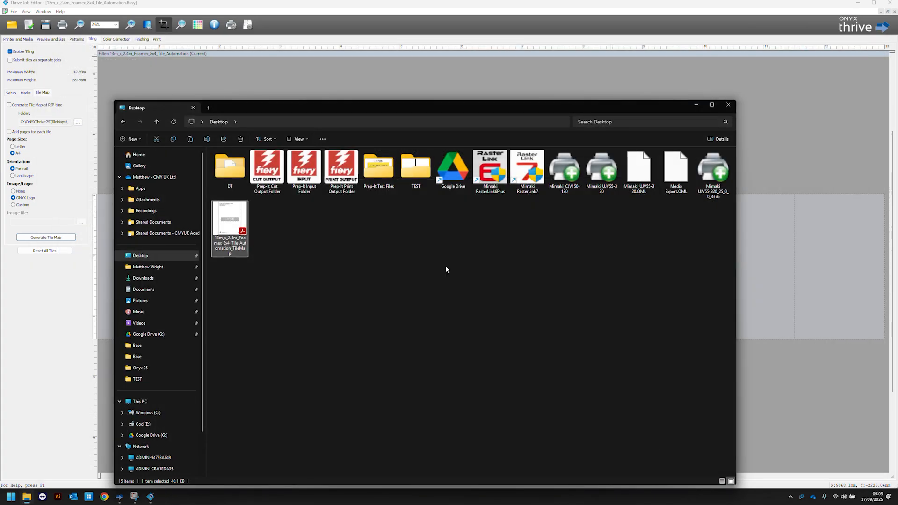
left_click(678, 90)
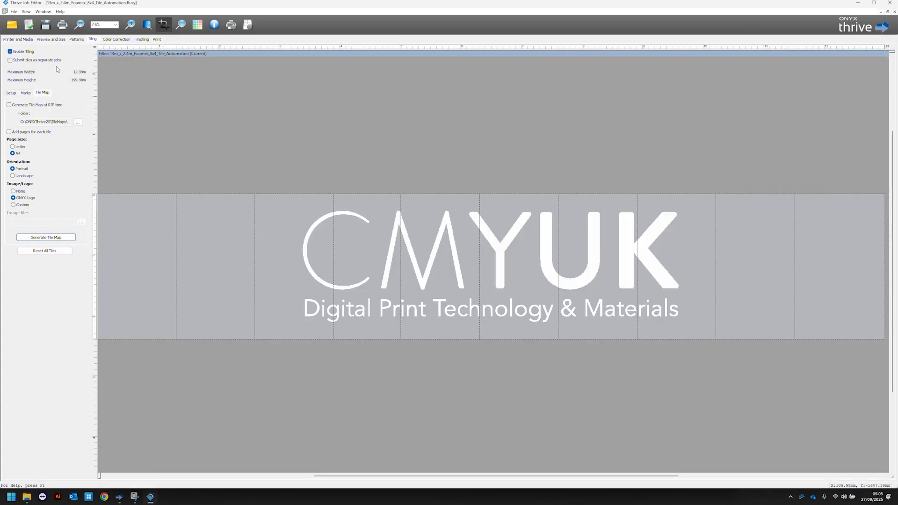
Set the tiles to be submitted as separate jobs and choose the solid black circle as grommet style
left_click(10, 60)
left_click(148, 41)
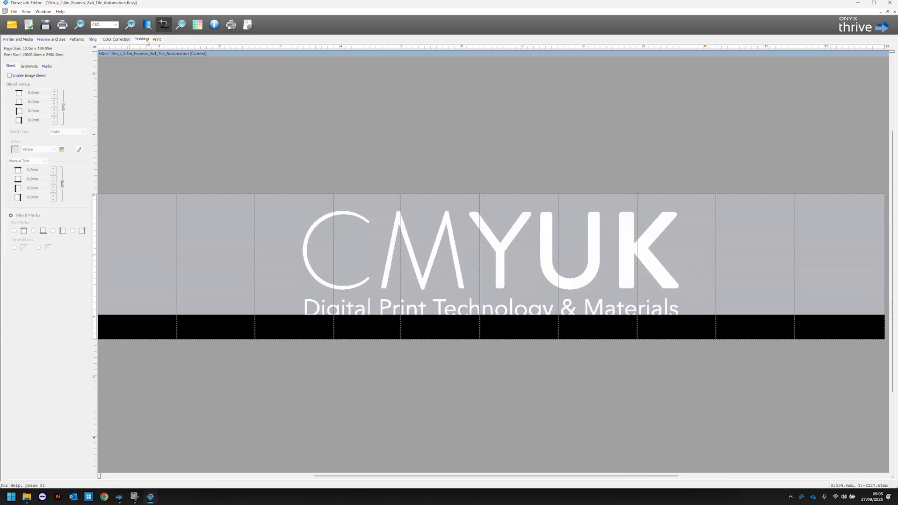
left_click(31, 66)
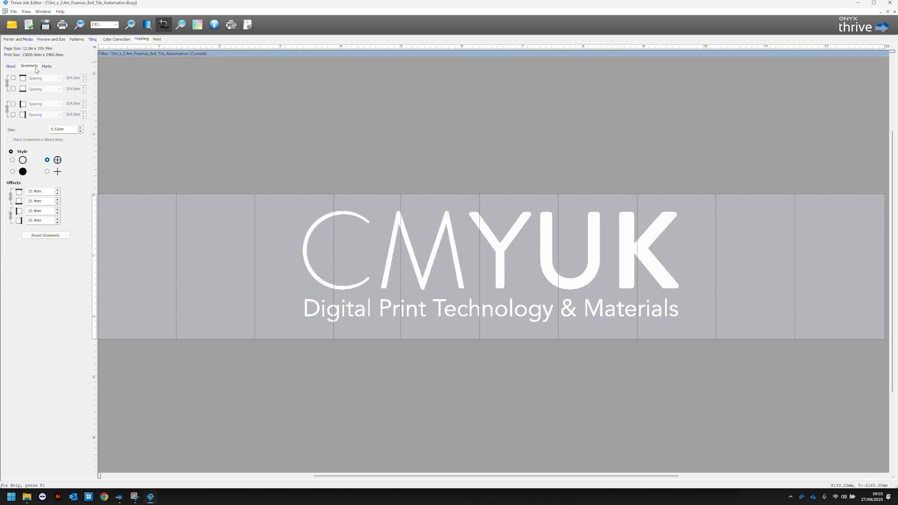
left_click(13, 172)
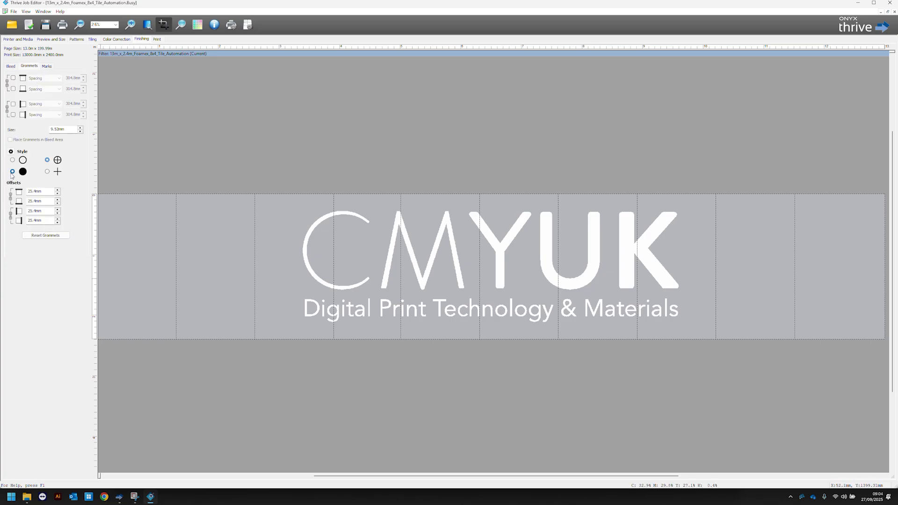
Set the grommet offsets to 100 mm on all four sides
double_click(49, 192)
type("100")
left_click(46, 202)
double_click(47, 213)
type("100")
left_click(47, 221)
Enable grommets on all four sides and set their horizontal and vertical spacing to 700 mm
left_click(13, 89)
left_click(14, 105)
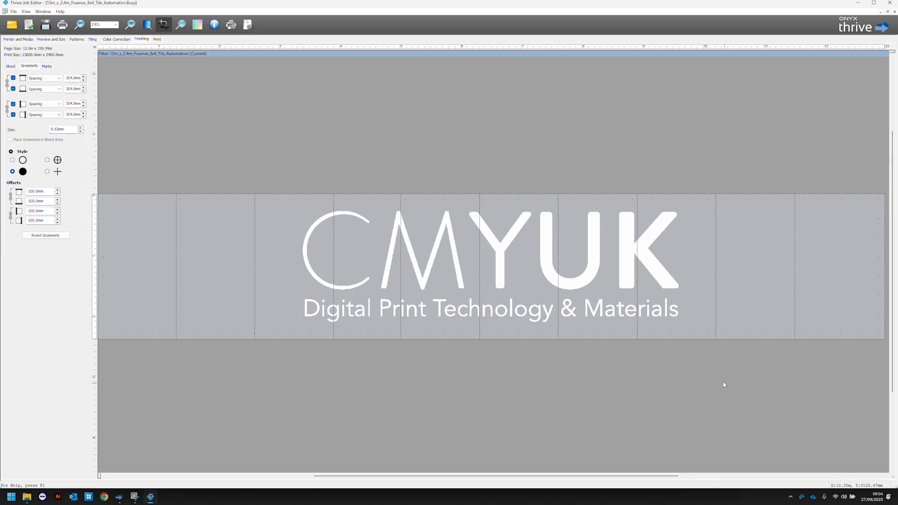
double_click(72, 78)
type("700")
key("Tab")
double_click(73, 104)
type("700")
key("Tab")
left_click(77, 116)
left_click_drag(69, 129, 44, 125)
Submit the tiled job to the RIP queue and clear the File Explorer window from view
left_click(156, 39)
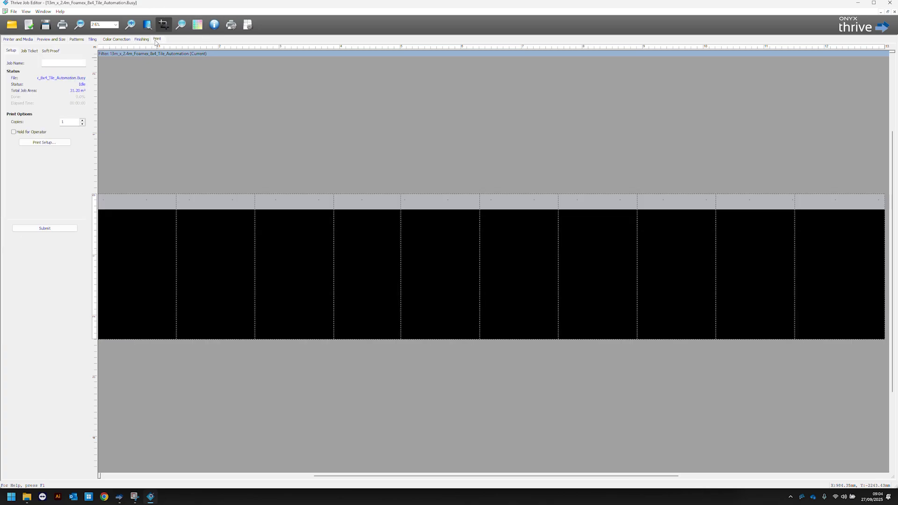
left_click(62, 229)
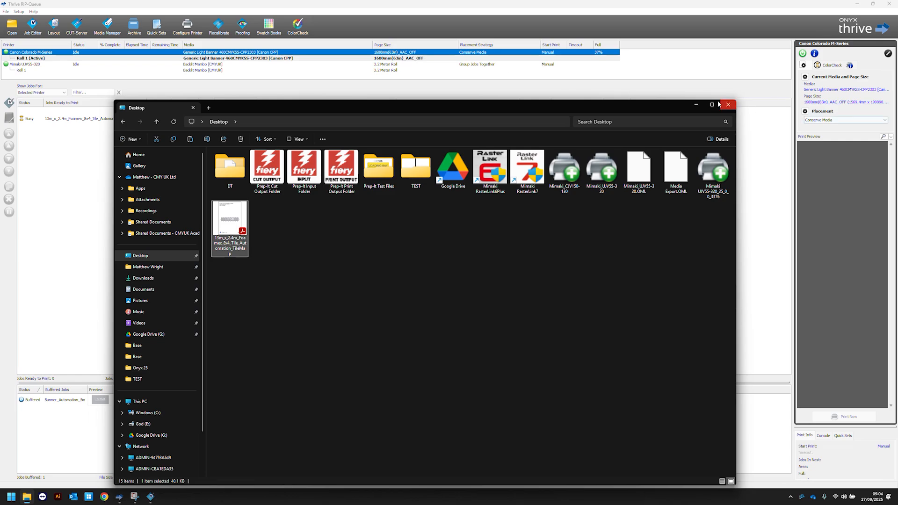
left_click(697, 104)
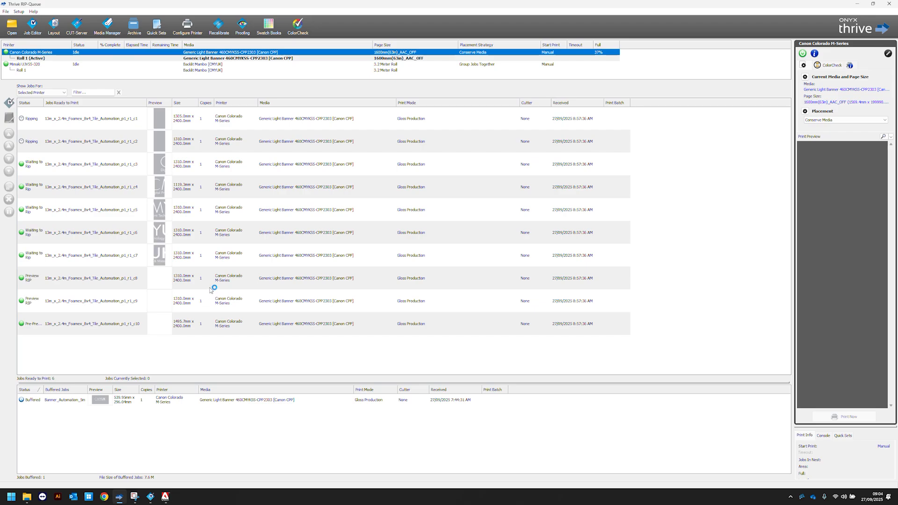
Examine the separate tile jobs in the RIP queue and their placement in the print preview
left_click(197, 121)
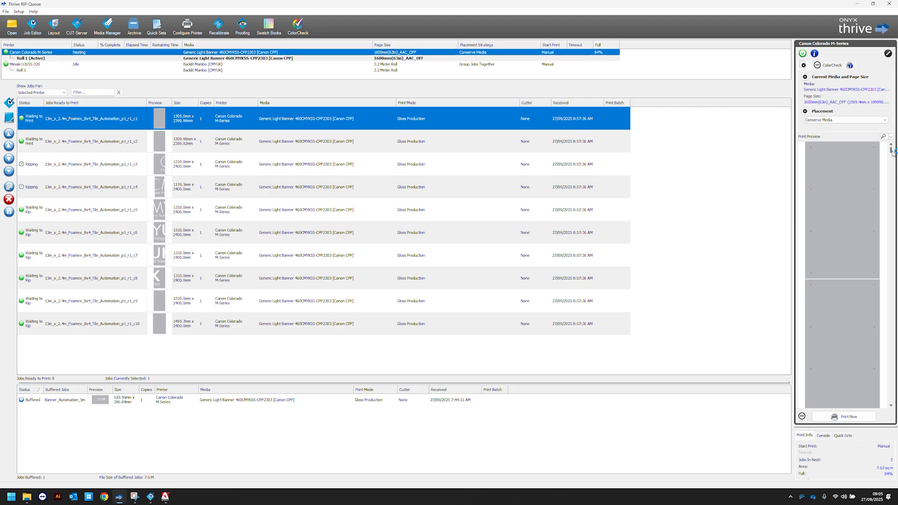
mouse_move(892, 152)
left_mouse_down()
mouse_move(893, 202)
mouse_move(892, 150)
left_mouse_up()
left_click(339, 166)
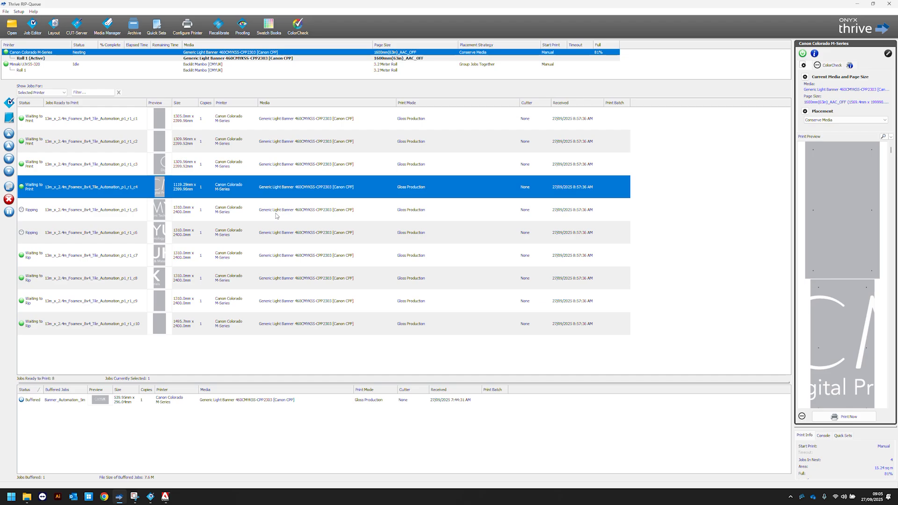
left_click(264, 232)
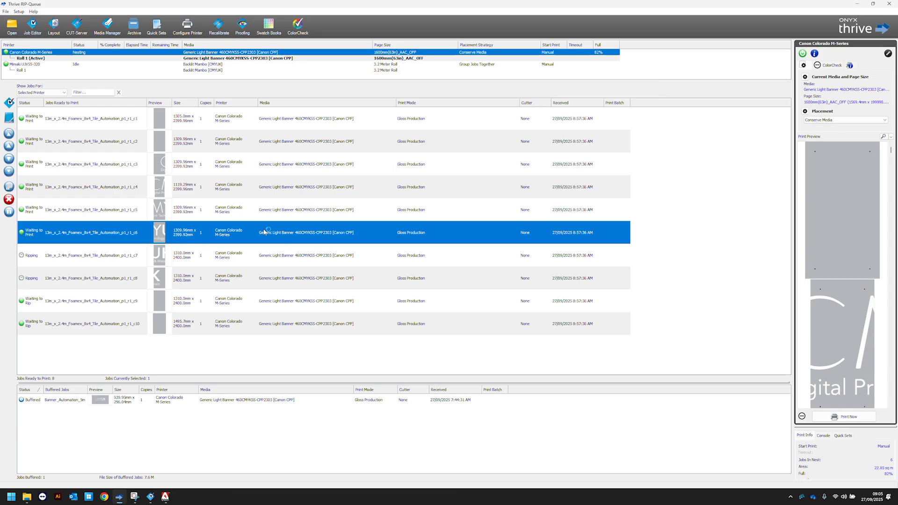
left_click(238, 252)
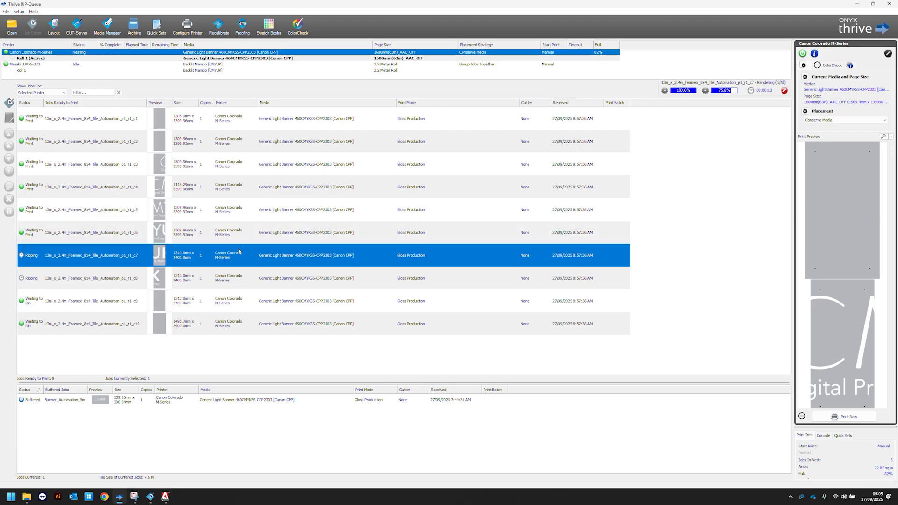
left_click(248, 278)
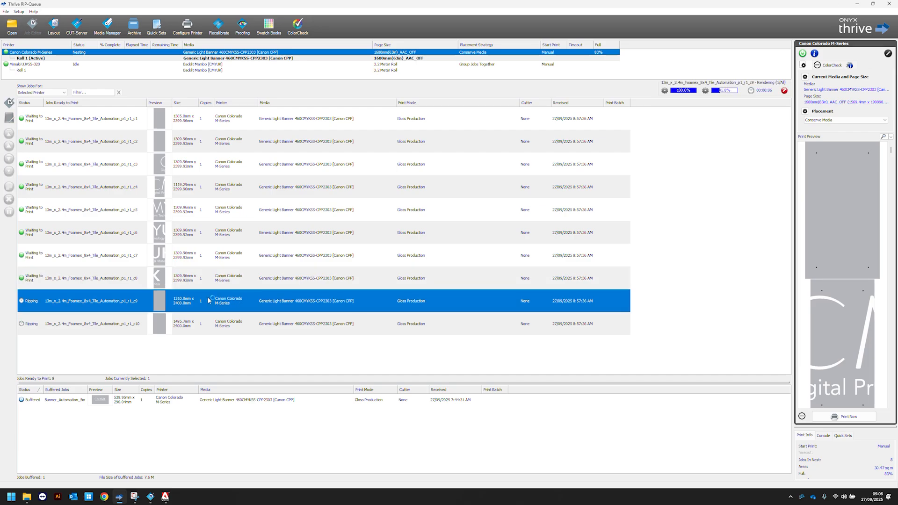
left_click(196, 322)
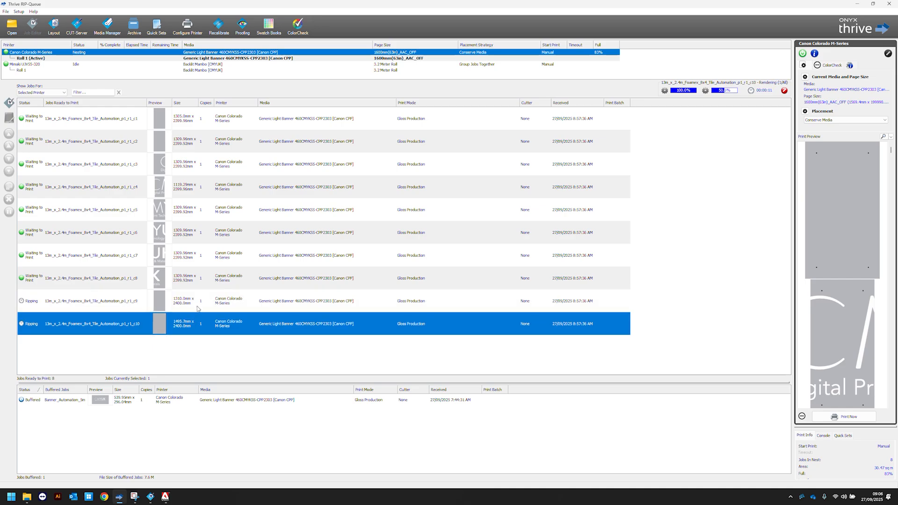
left_click(198, 309)
left_click(200, 323)
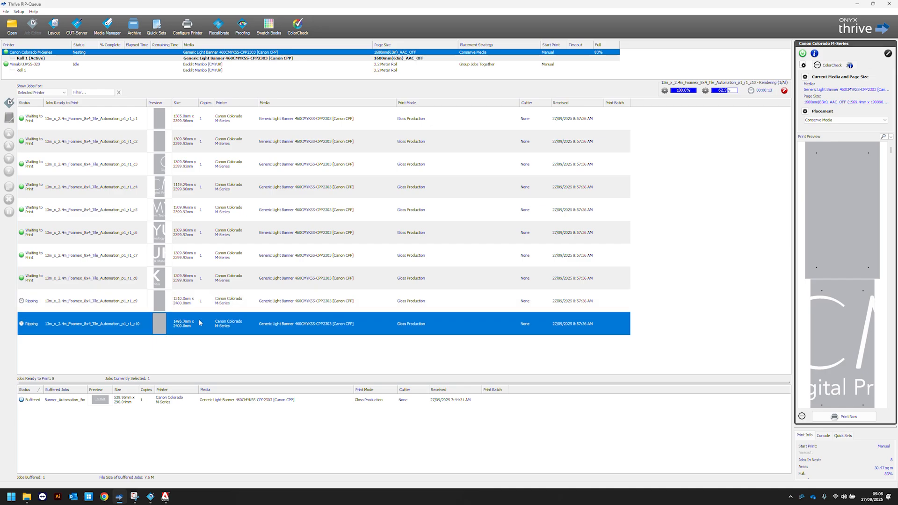